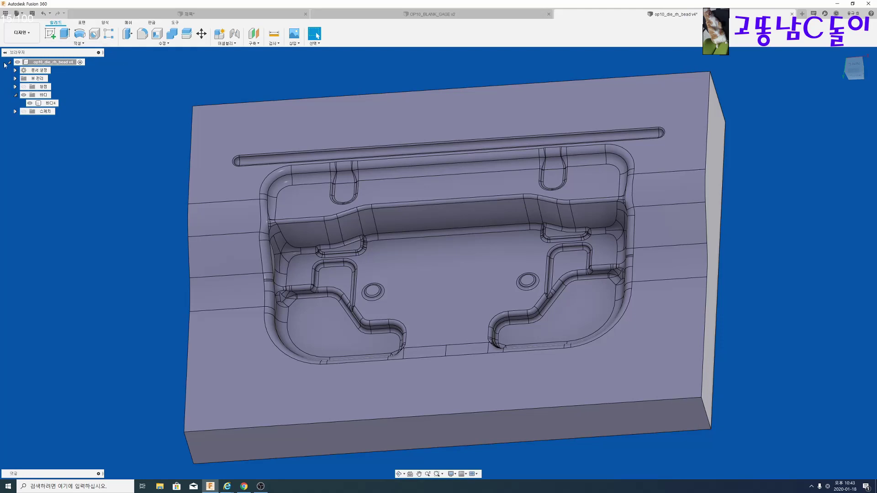
- Switch to the MANUFACTURE workspace so the die's Setup1 appears in the tree
left_click(21, 33)
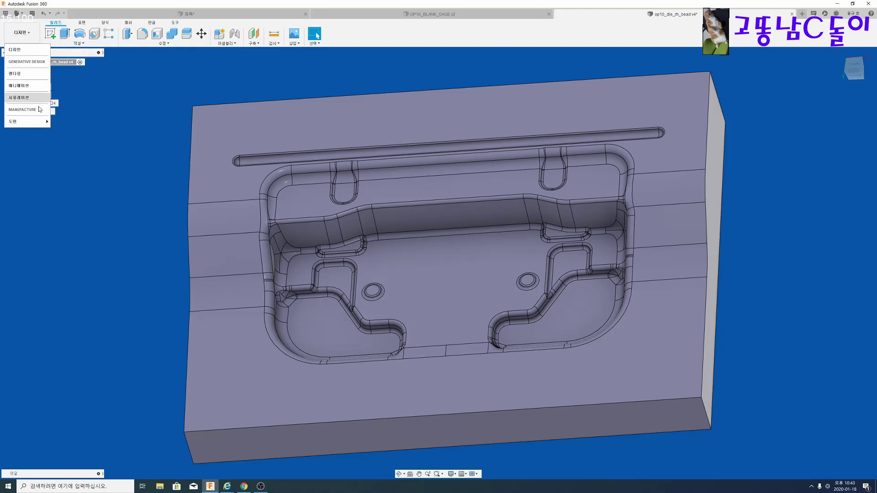
left_click(165, 156)
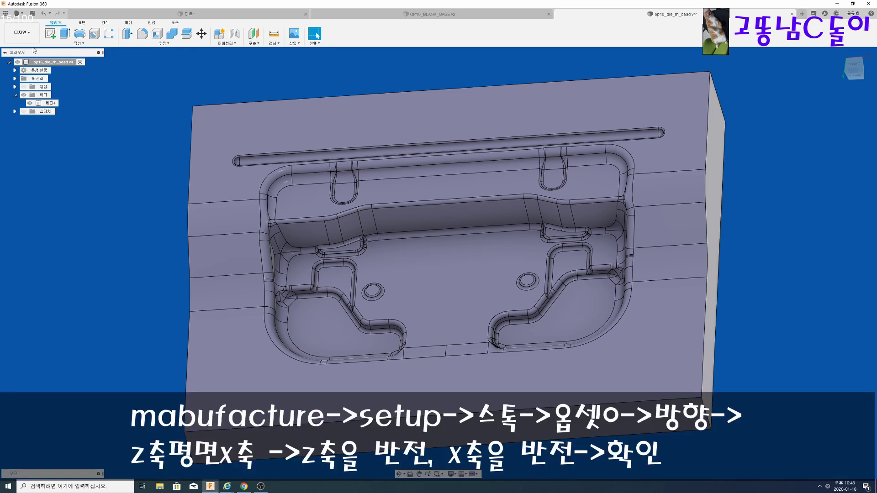
left_click(21, 32)
left_click(32, 111)
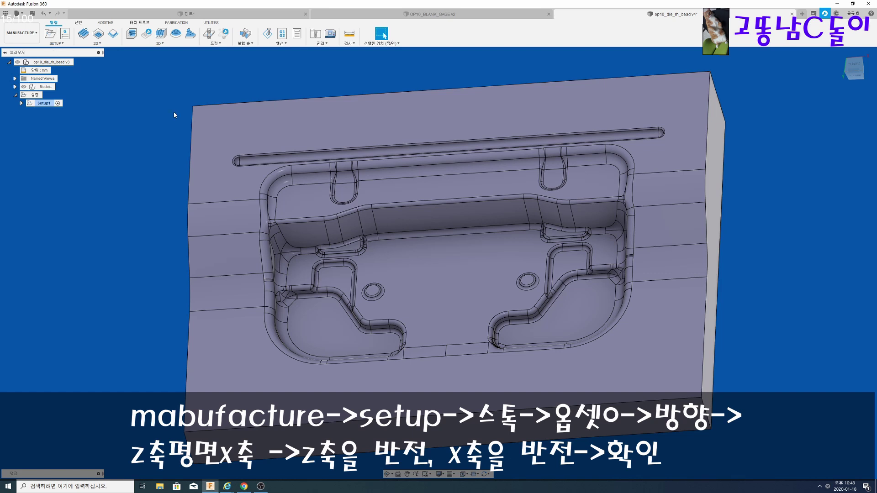
- Start a new setup and review its stock settings and the die model
left_click(49, 35)
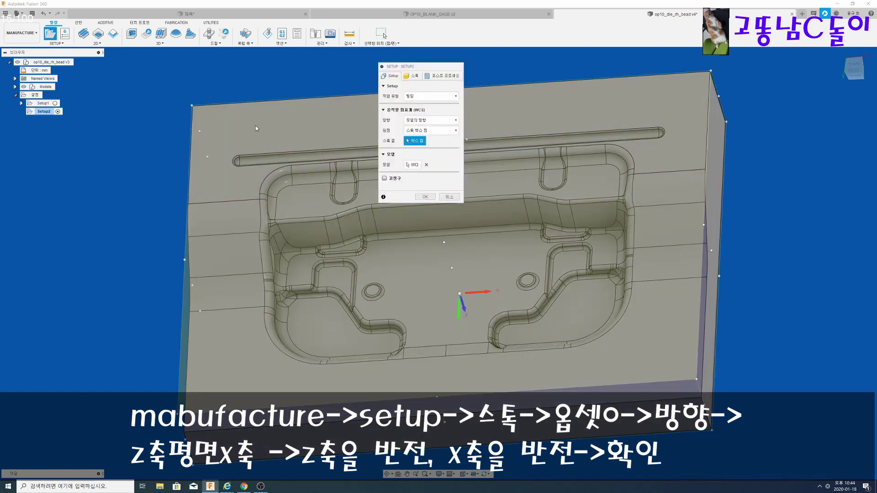
left_click(412, 76)
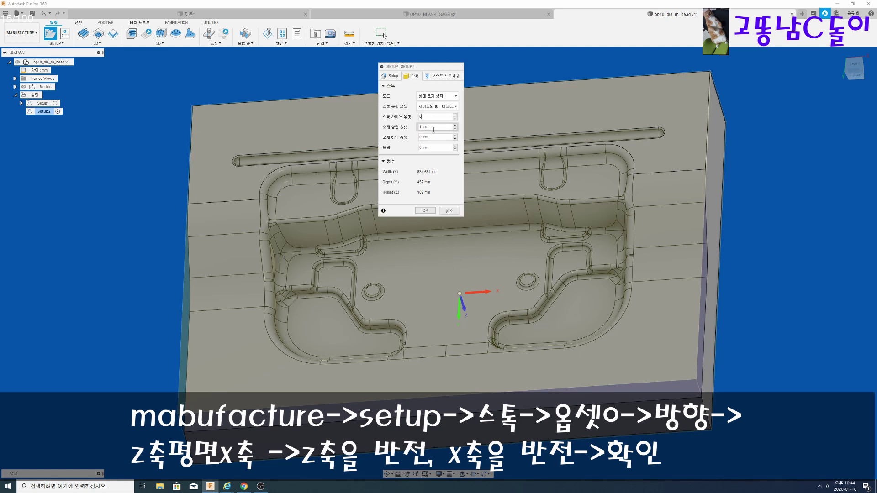
left_click(389, 76)
scroll(336, 269, "down", 1)
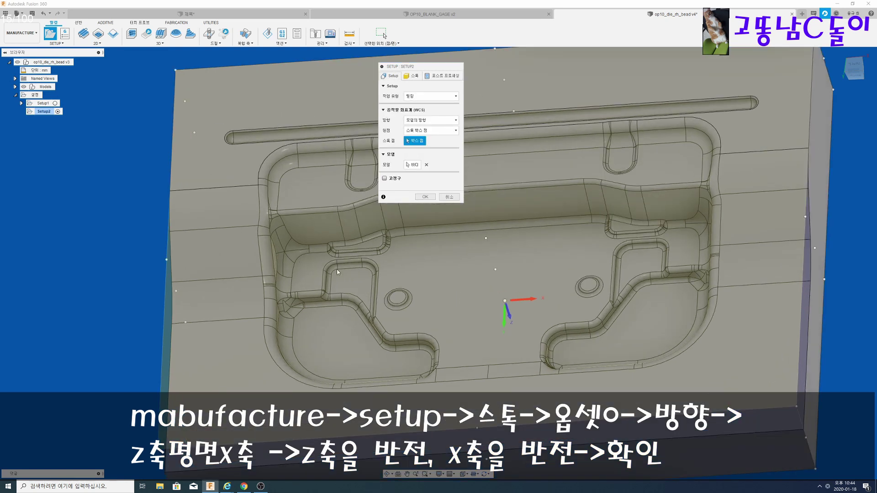
mouse_move(313, 286)
middle_mouse_down("shift")
mouse_move(320, 274)
mouse_move(376, 270)
middle_mouse_up("shift")
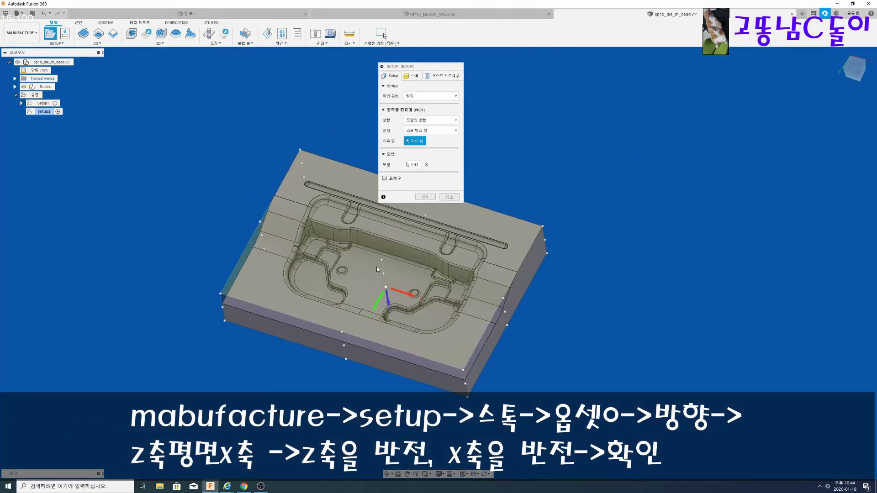
scroll(399, 233, "up", 3)
- Orient the setup by Z and Y axes, flip both, and confirm it as Setup2
left_click(439, 121)
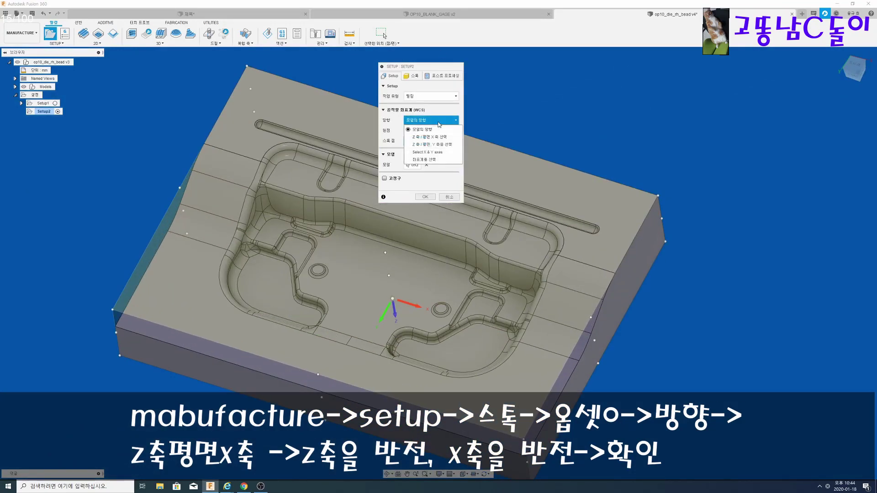
left_click(437, 144)
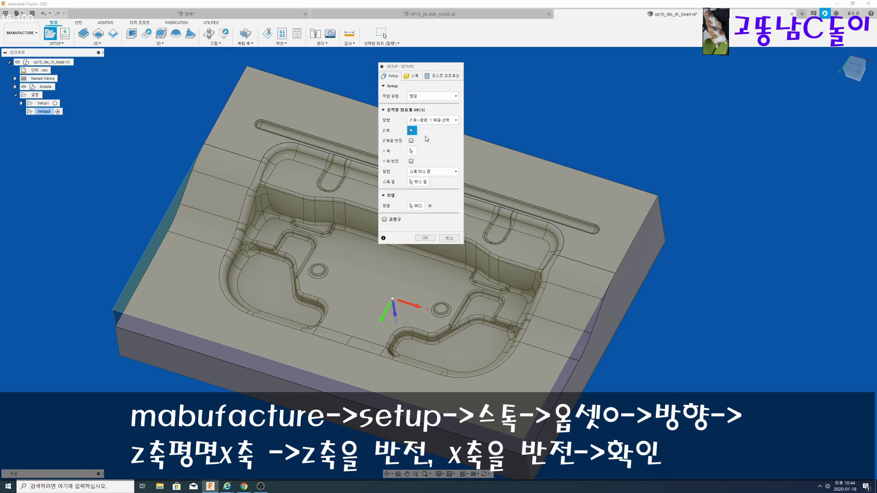
left_click(411, 141)
left_click(410, 162)
scroll(379, 219, "down", 4)
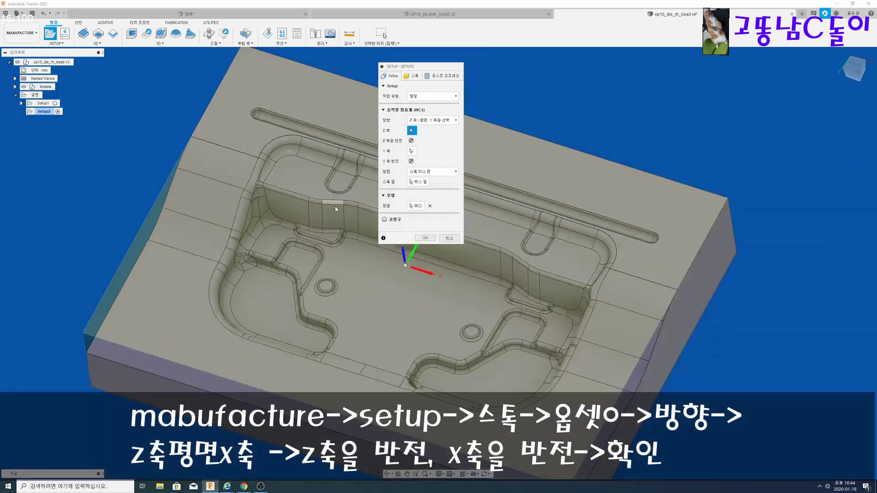
scroll(287, 229, "up", 2)
scroll(287, 229, "up", 1)
scroll(159, 220, "down", 3)
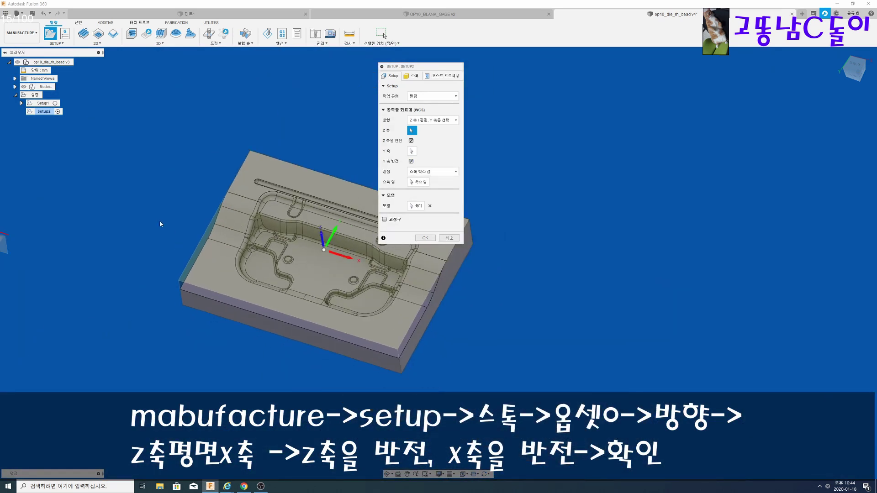
scroll(225, 223, "up", 2)
middle_click_drag(226, 223, 231, 213, "shift")
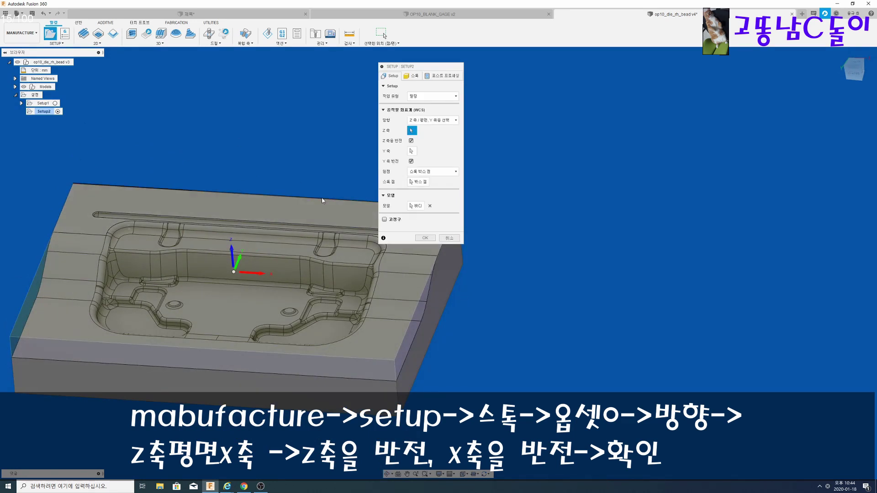
middle_click_drag(319, 276, 438, 275)
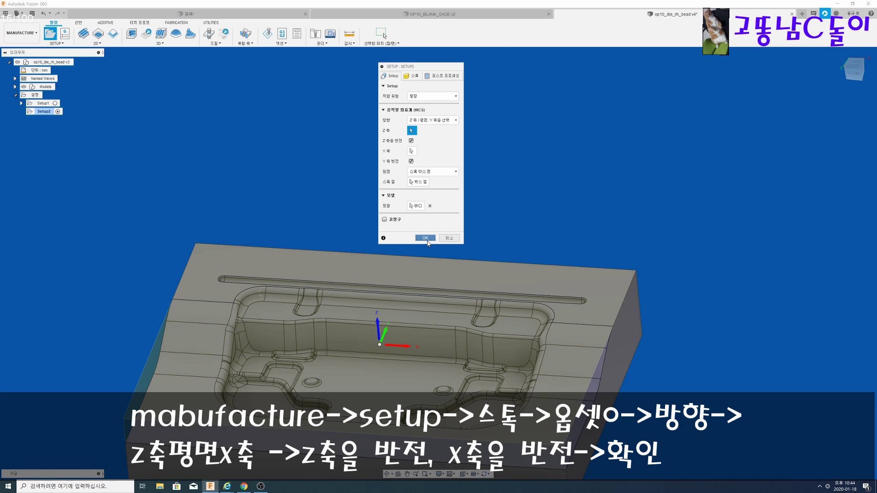
left_click(423, 238)
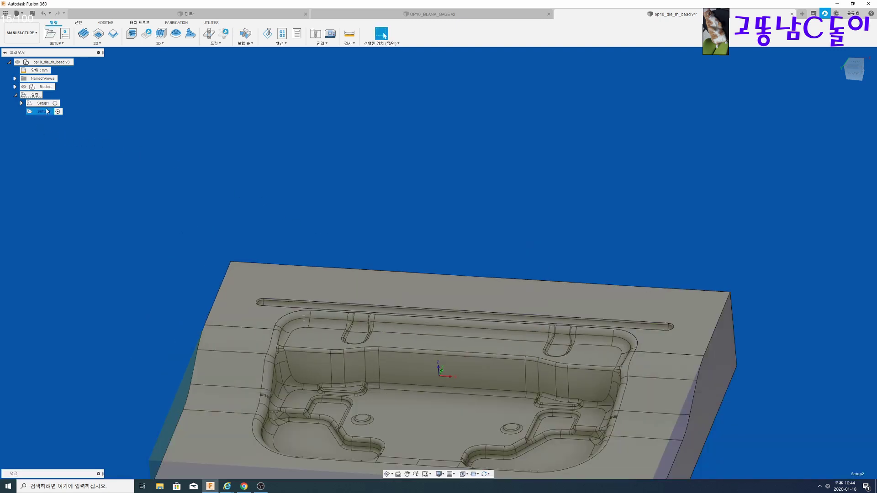
- Activate Setup2 in the browser and show the 3D milling strategies list
left_click(48, 112)
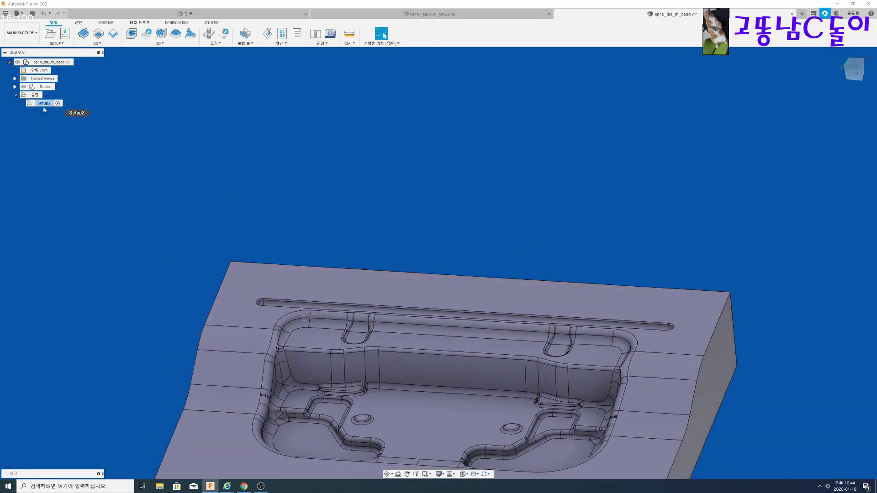
left_click(45, 109)
left_click(151, 44)
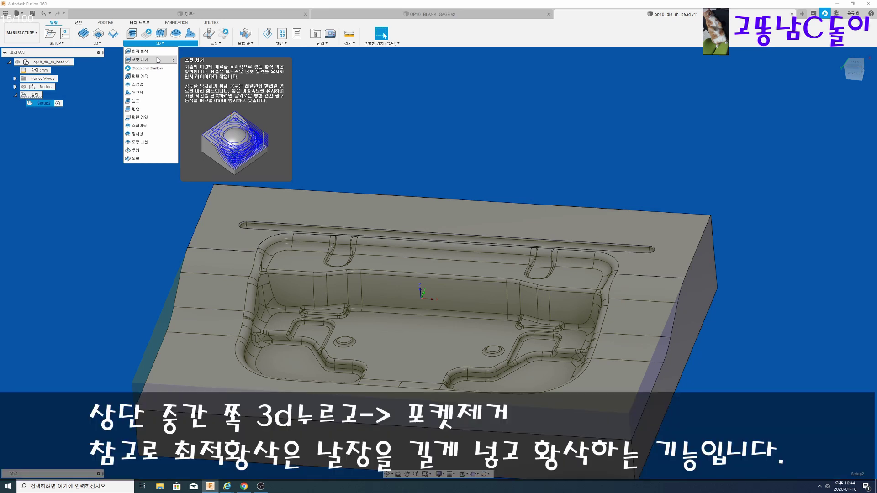
- Start a 3D Pocket Clearing operation on Setup2 and bring up its tool library
left_click(158, 60)
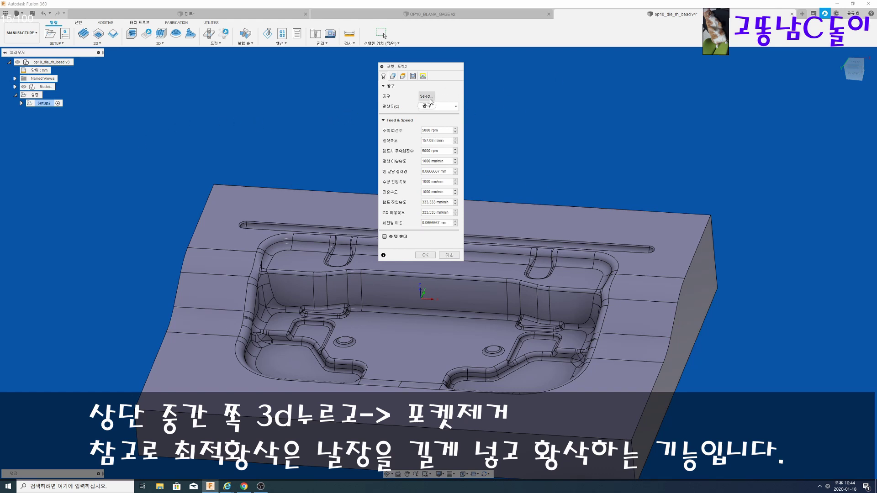
mouse_move(426, 97)
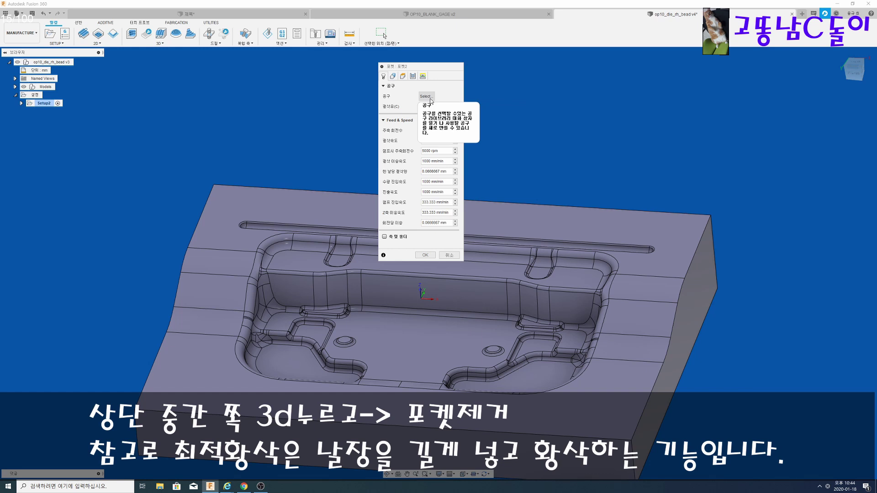
left_click(427, 96)
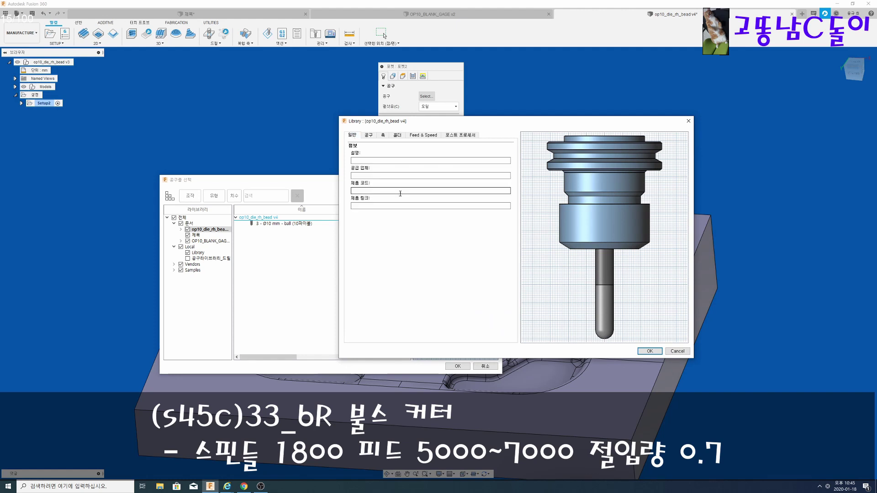
- Describe the new tool as '33커터' and set its type to bull-nose end mill
left_click(397, 160)
type("33")
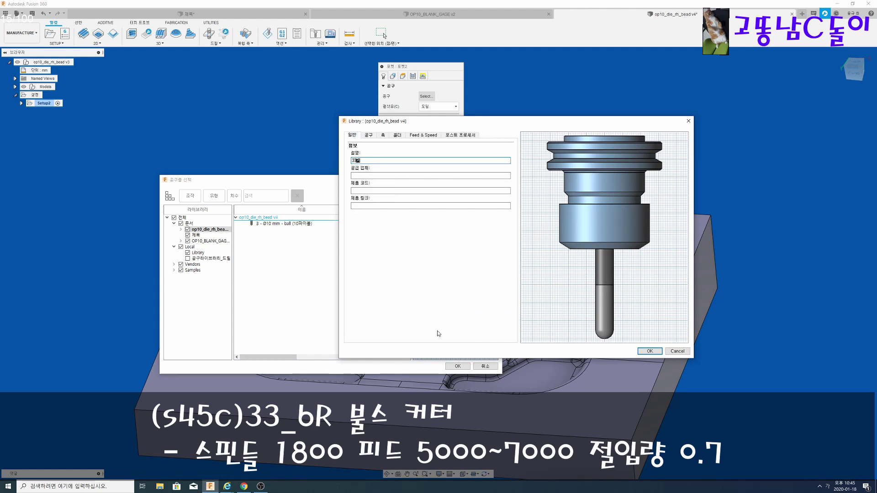
type("커터")
left_click(368, 135)
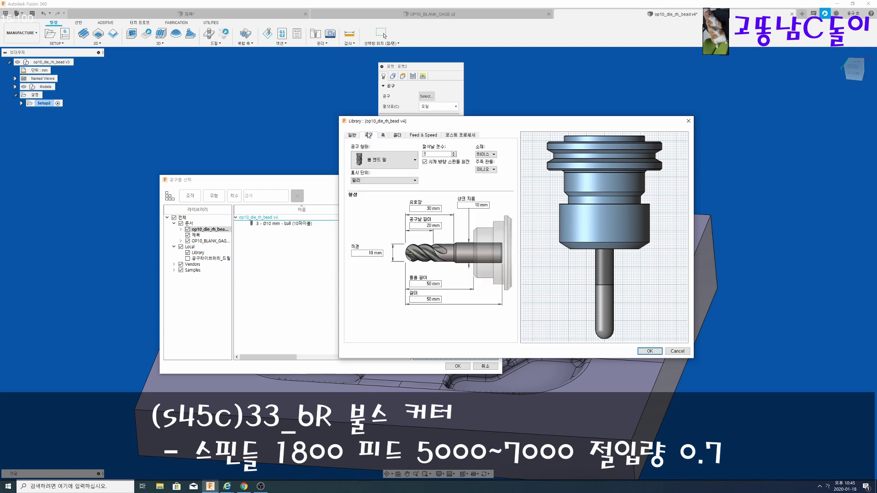
left_click(393, 163)
left_click(391, 179)
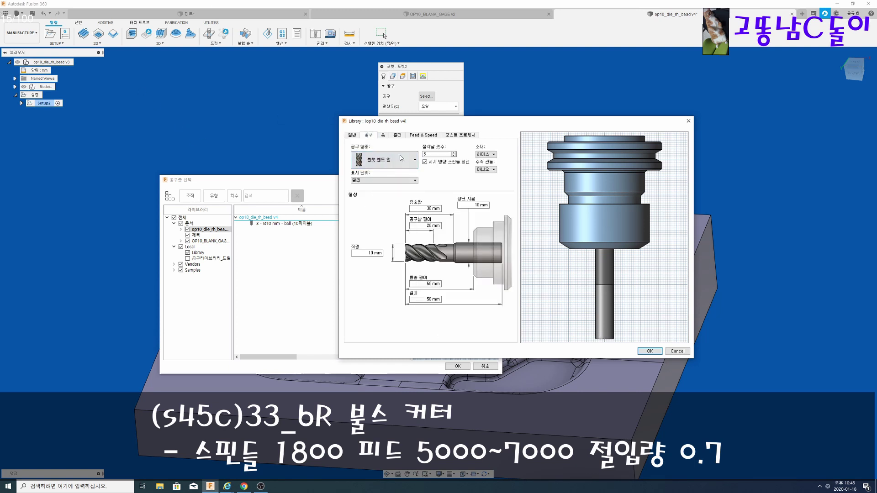
left_click(383, 160)
left_click(383, 203)
- Set the tool diameter to 33 mm and the corner radius to 6 mm
double_click(375, 253)
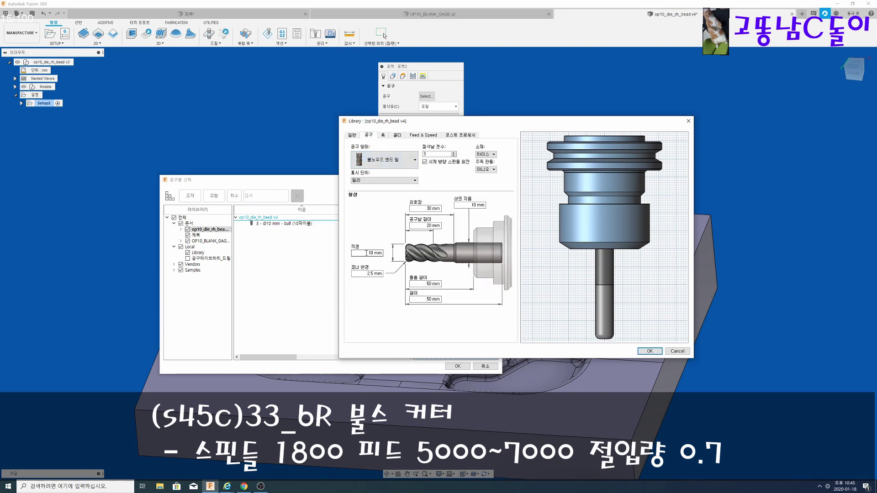
type("363")
key("BackSpace")
key("BackSpace")
type("3")
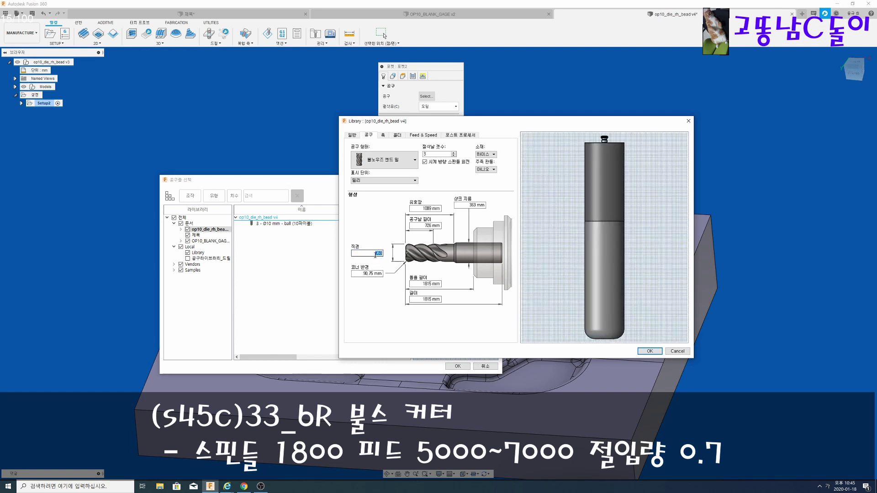
left_click(366, 274)
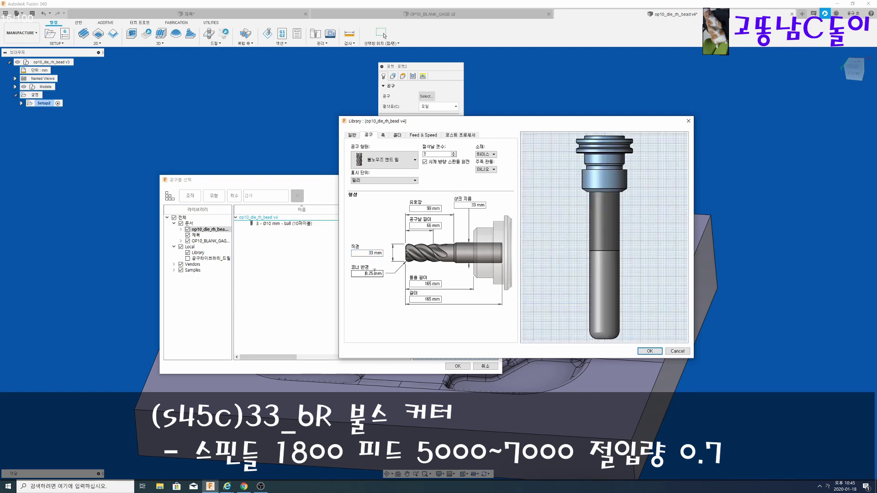
double_click(366, 274)
type("8")
- Set the tool's spindle speed to 1800 rpm and cutting feed to 6000 mm/min
left_click(383, 135)
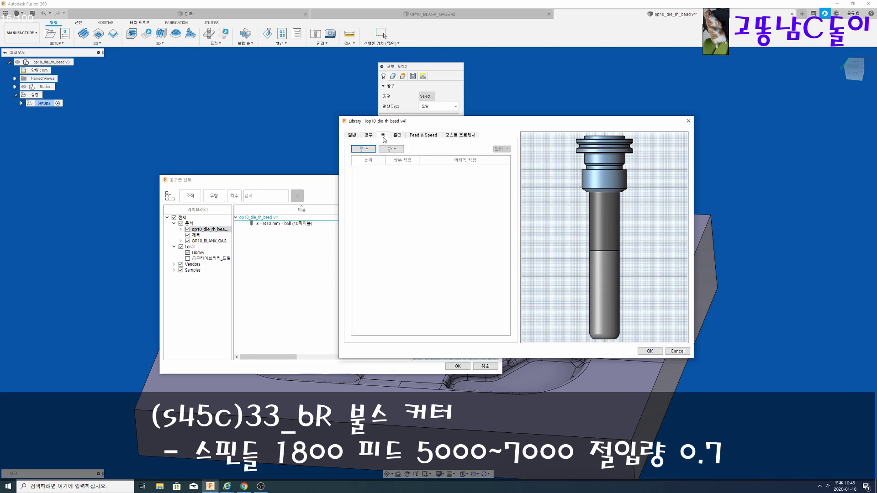
left_click(419, 135)
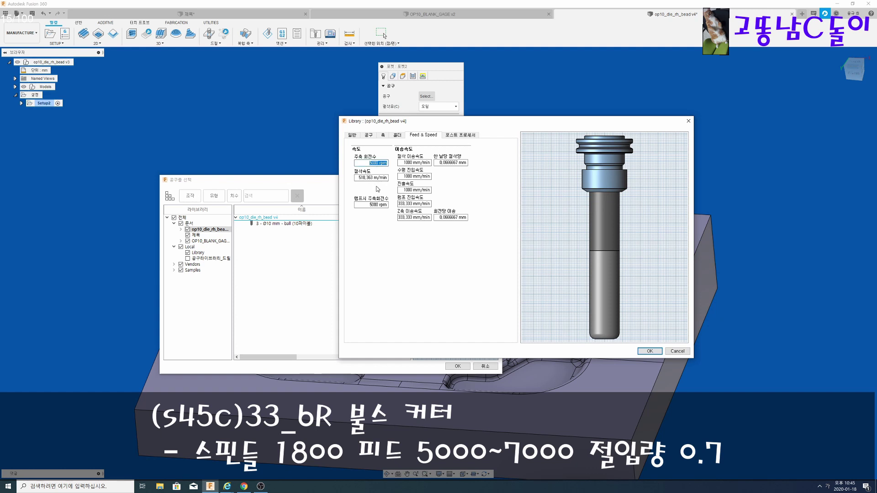
type("1800")
left_click(414, 163)
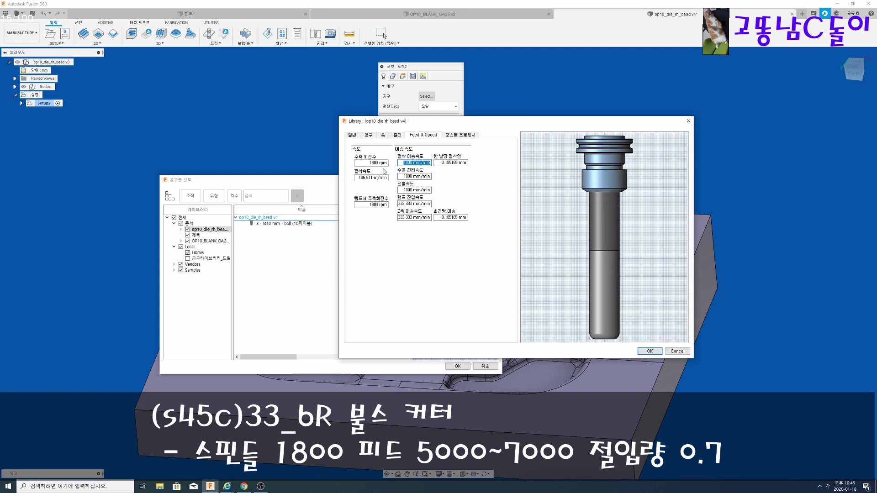
type("6000")
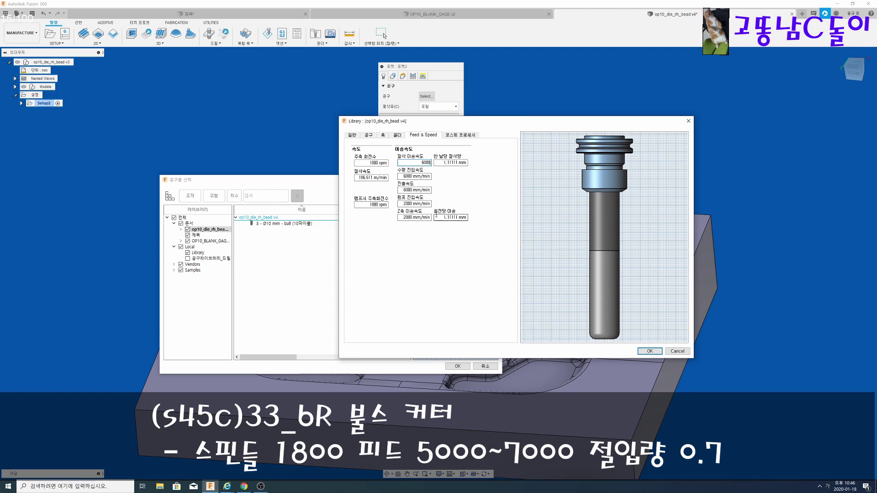
left_click(410, 201)
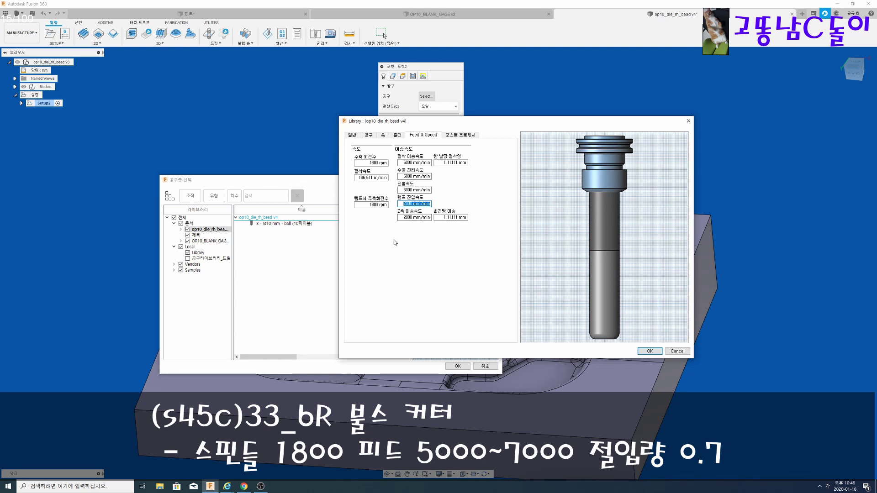
- Set the ramp feed to 3000 mm/min and assign tool number 23
type("3000")
left_click(423, 218)
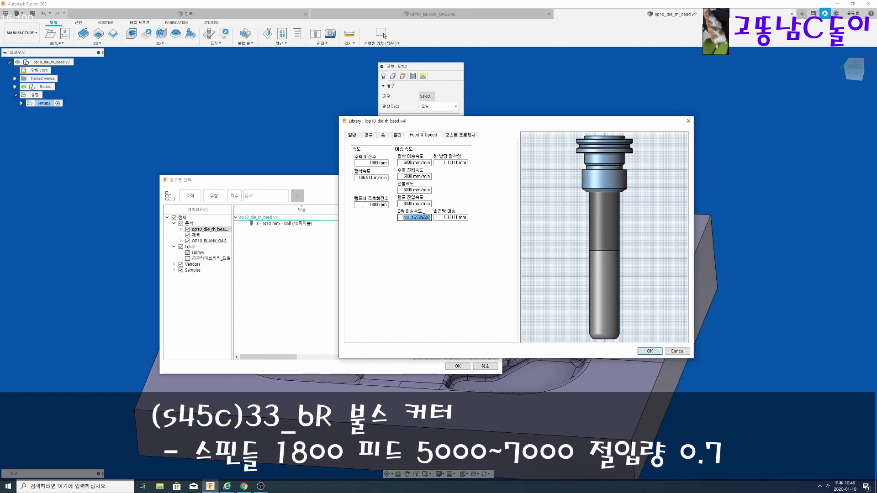
left_click(460, 136)
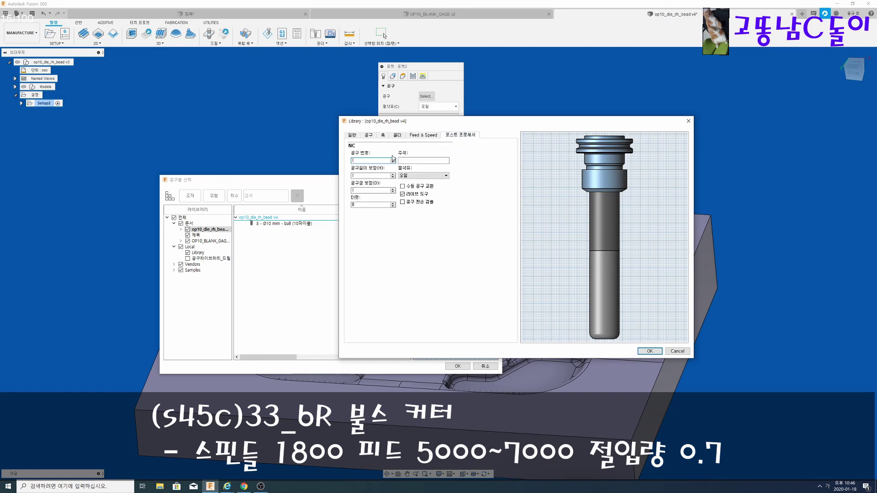
type("23")
- Save the Ø33 R6 bull-nose tool and select it for the pocket operation
key("Return")
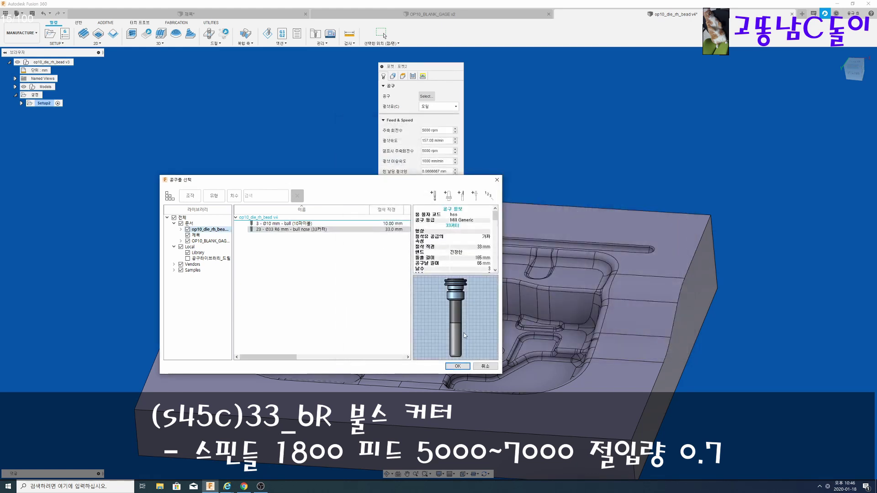
left_click(458, 366)
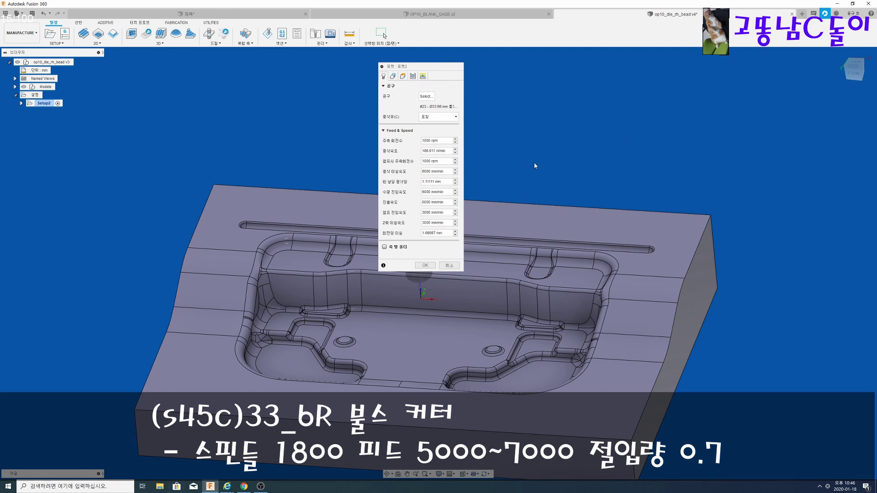
left_click(393, 76)
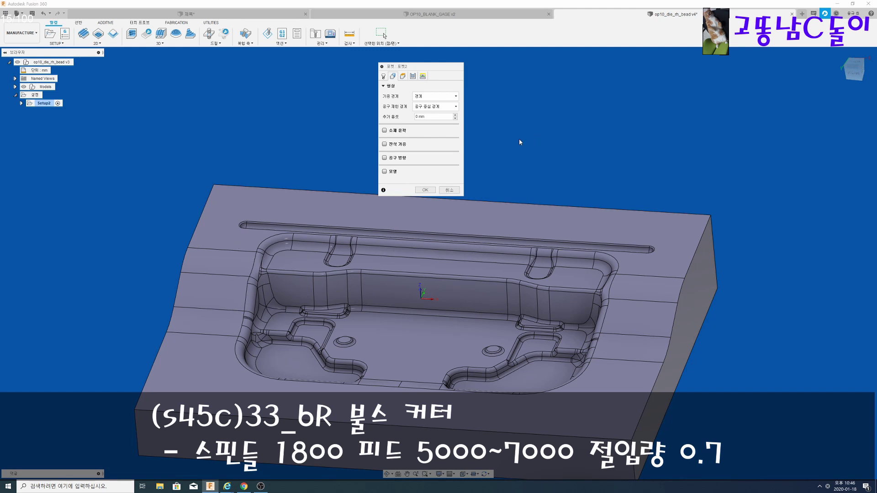
mouse_move(227, 235)
middle_mouse_down("shift")
mouse_move(364, 273)
mouse_move(263, 141)
middle_mouse_up("shift")
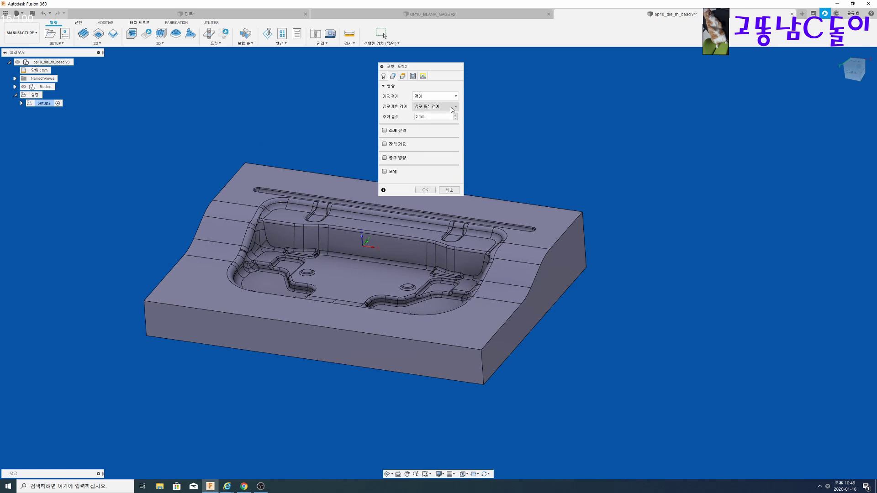
- Set no machining boundary, stock-contour containment, and rest machining from setup stock
left_click(441, 97)
left_click(432, 103)
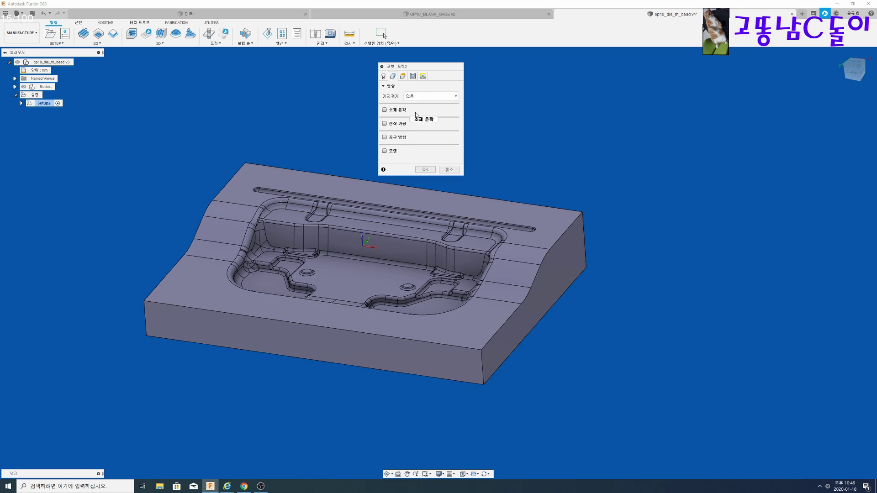
left_click(384, 124)
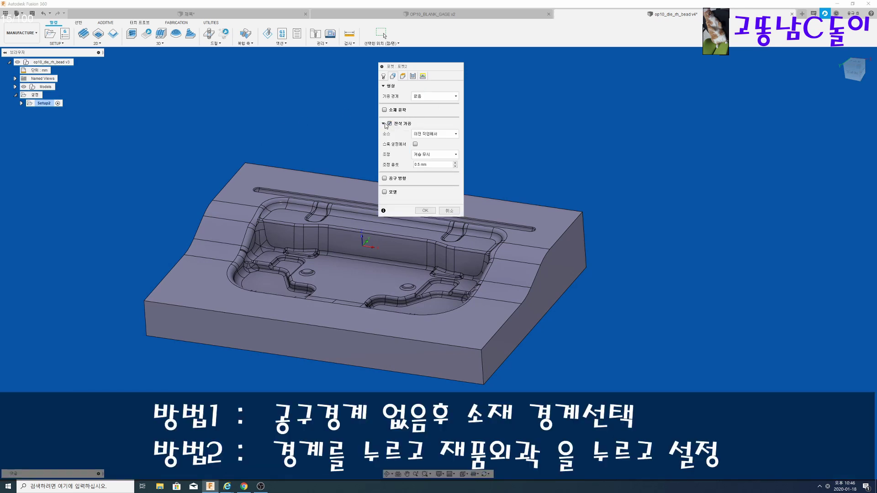
left_click(385, 110)
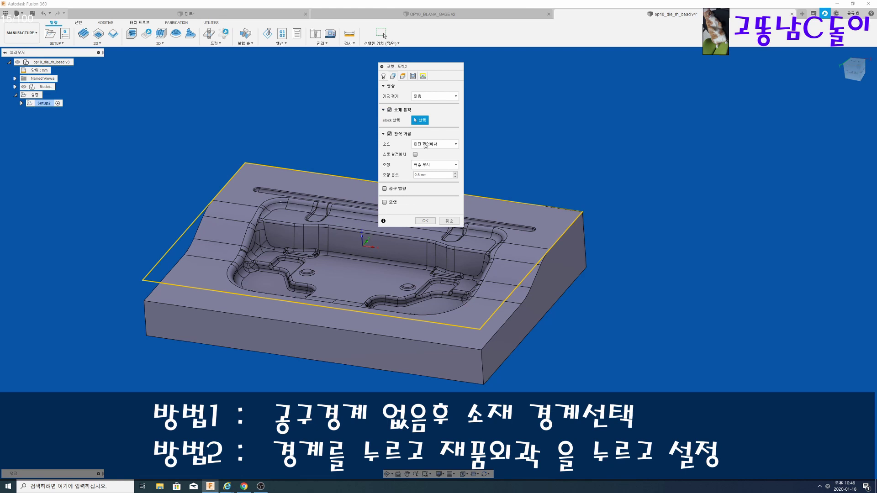
left_click(451, 145)
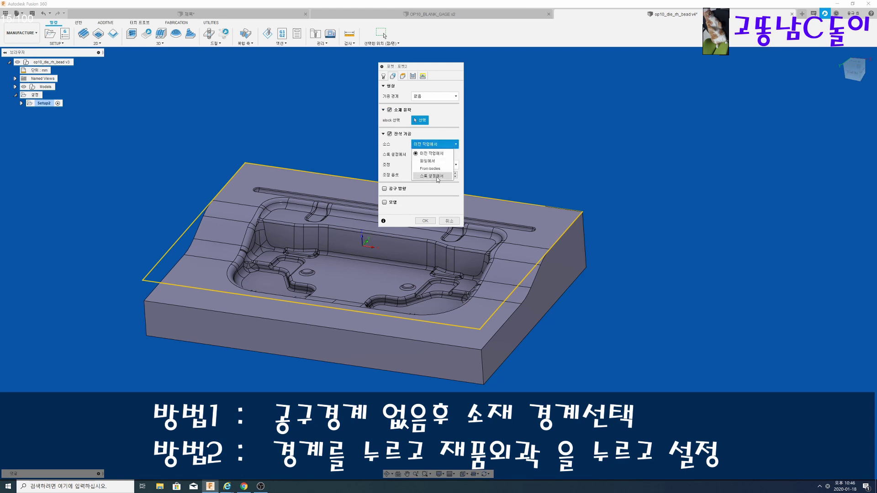
left_click(436, 177)
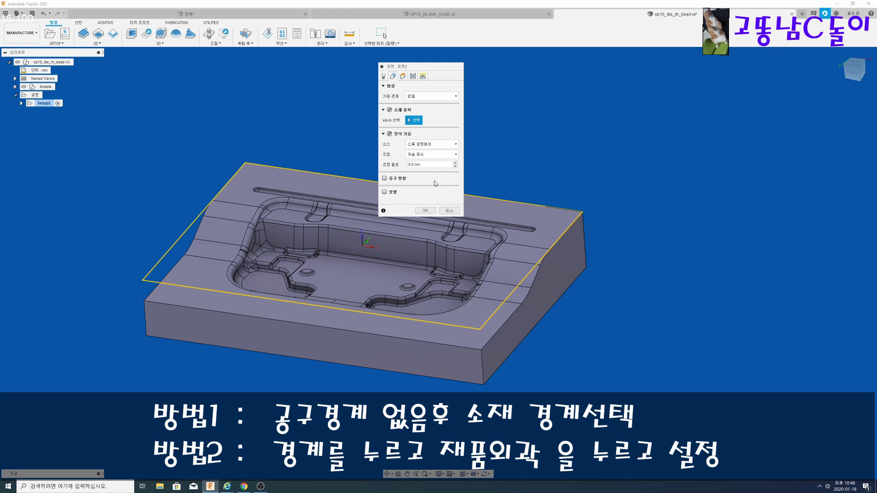
left_click(403, 77)
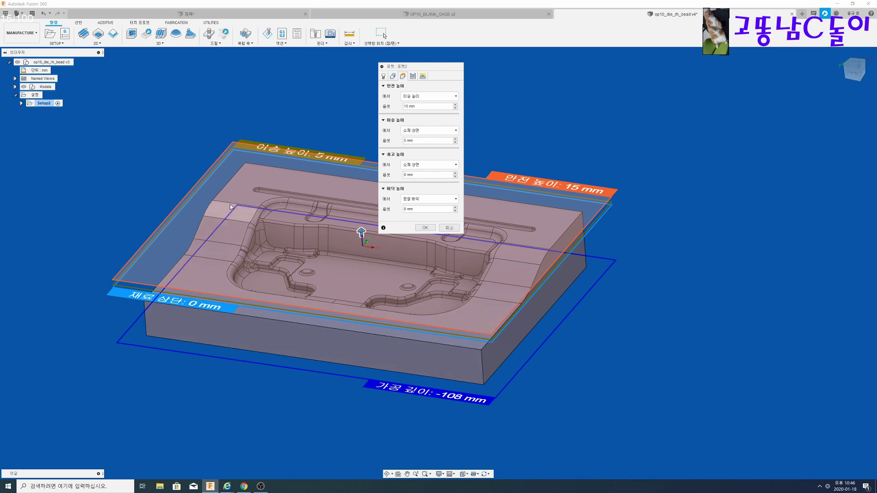
left_click(426, 106)
type("50")
mouse_move(425, 141)
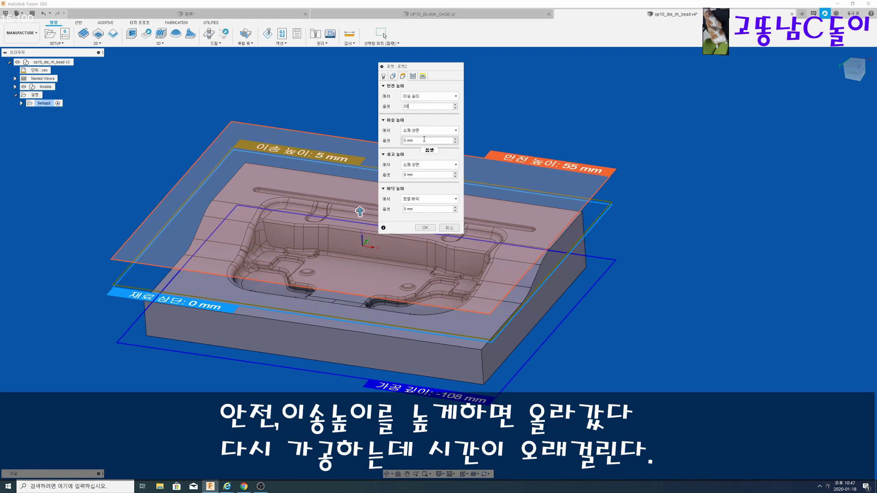
key("Return")
type("10")
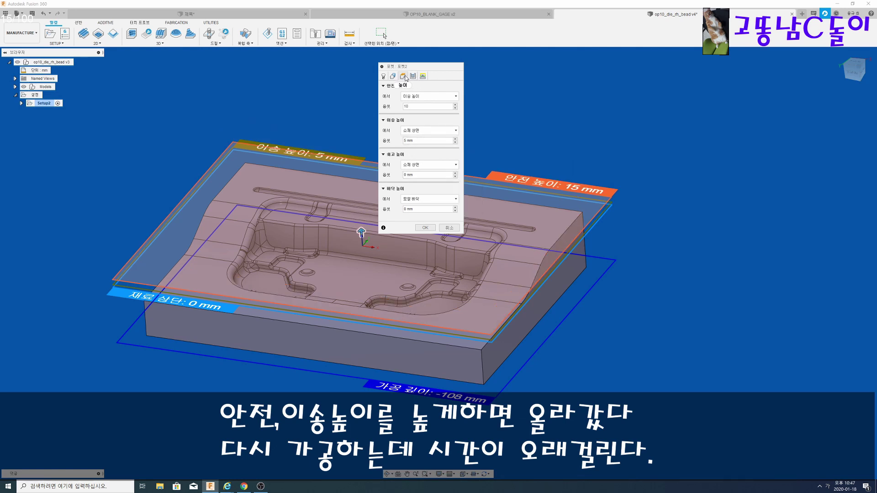
- Set both radial and axial stock to leave to 0.4 mm
left_click(413, 77)
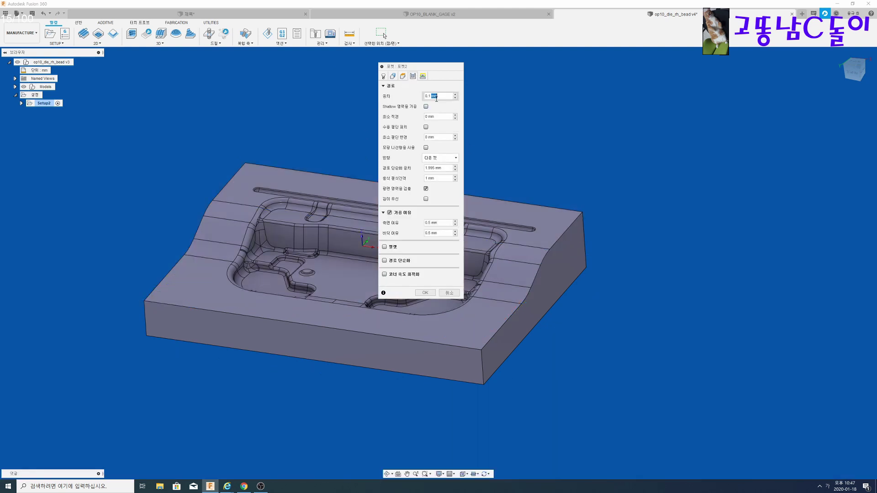
left_click(433, 96)
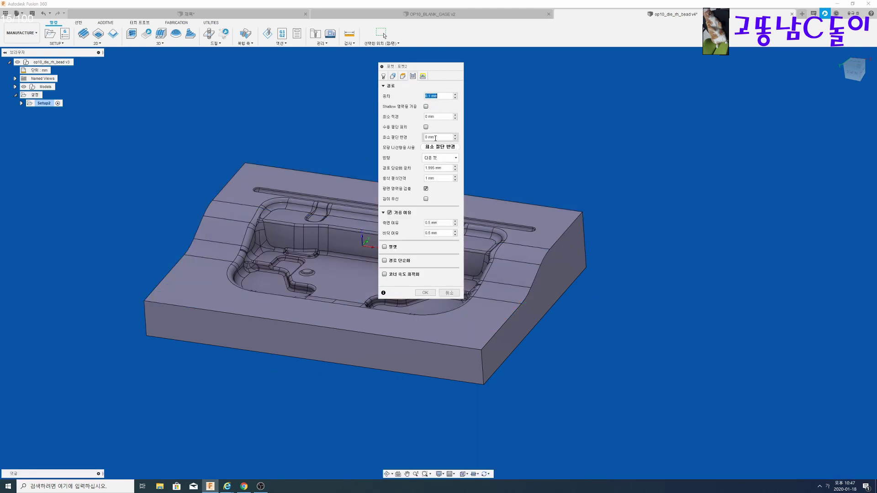
left_click(436, 223)
type("0.4")
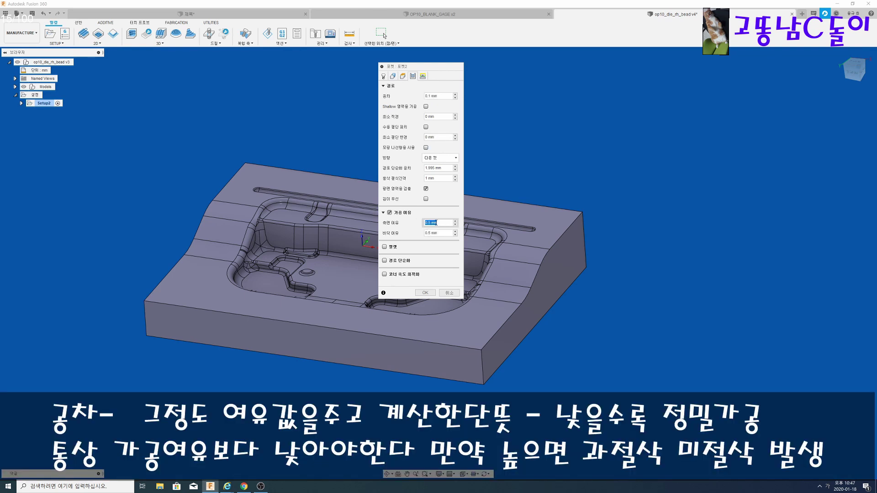
left_click(438, 232)
type("0.4")
left_click(444, 96)
double_click(444, 96)
- Enable manual stepover with maximum stepover 20 and lateral stepover 0.7
left_click(426, 127)
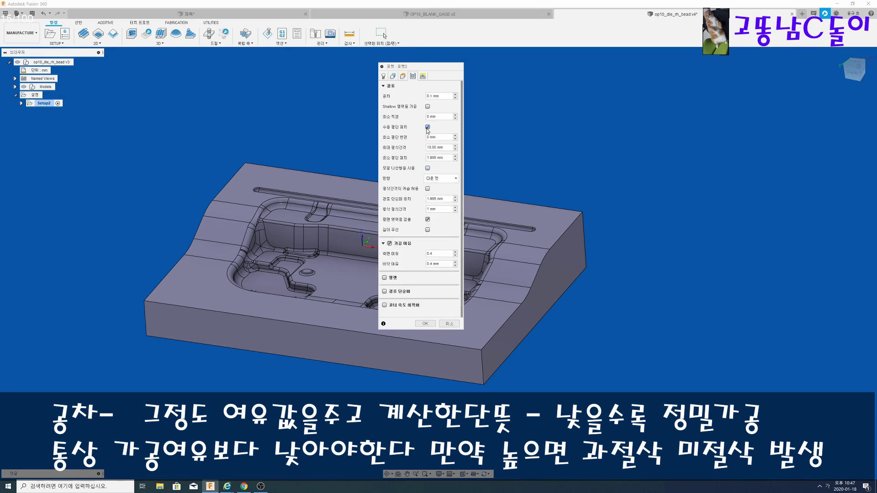
left_click(447, 148)
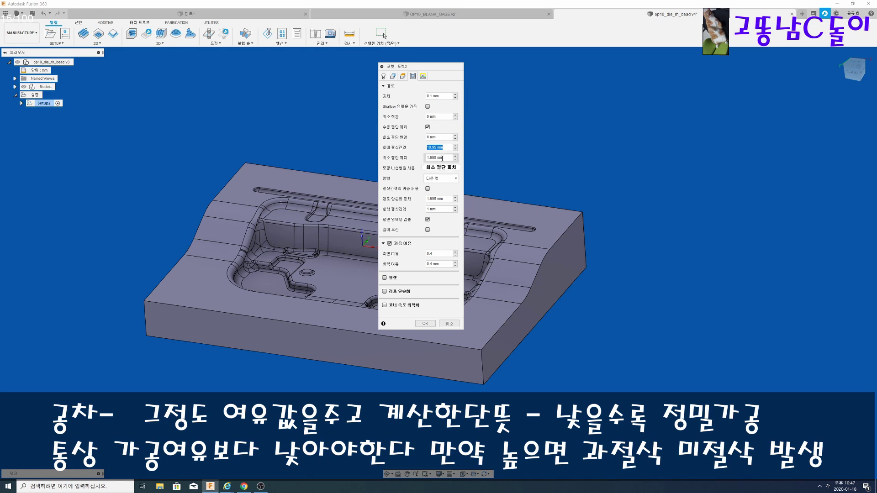
type("20")
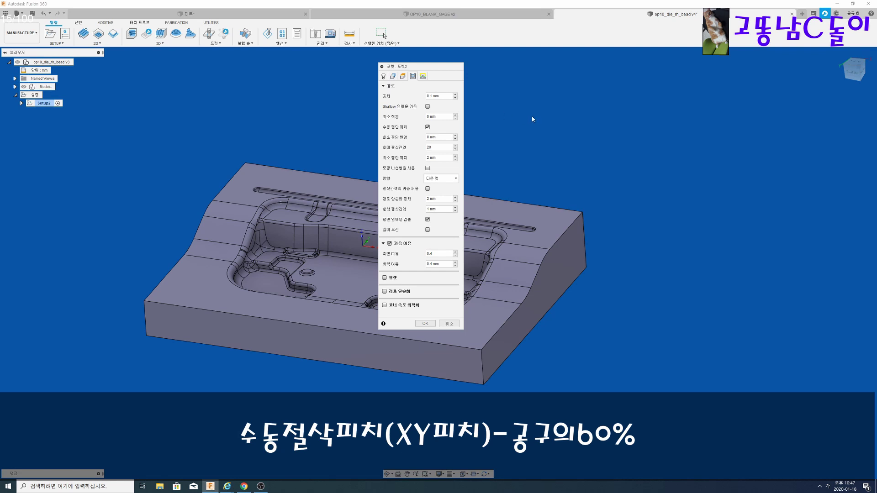
double_click(438, 210)
type("0.7")
- Make passes enter from outside the stock and confirm the pocket operation
left_click(423, 77)
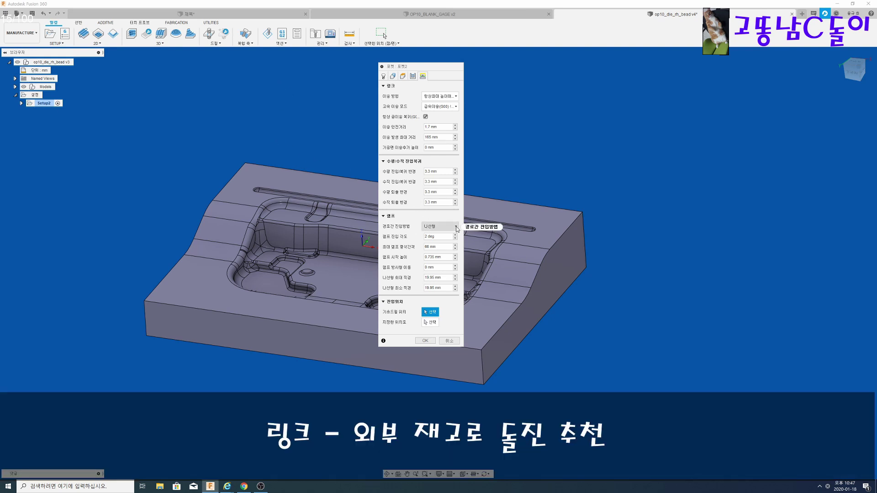
left_click(455, 227)
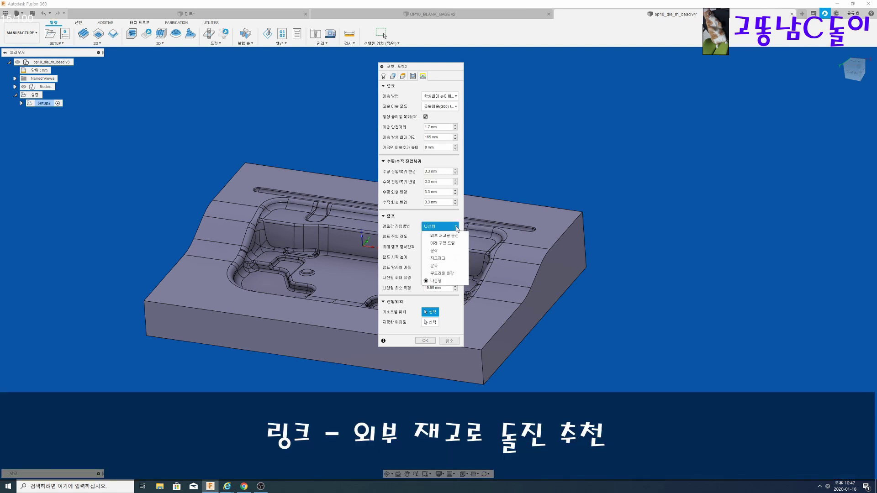
left_click(456, 236)
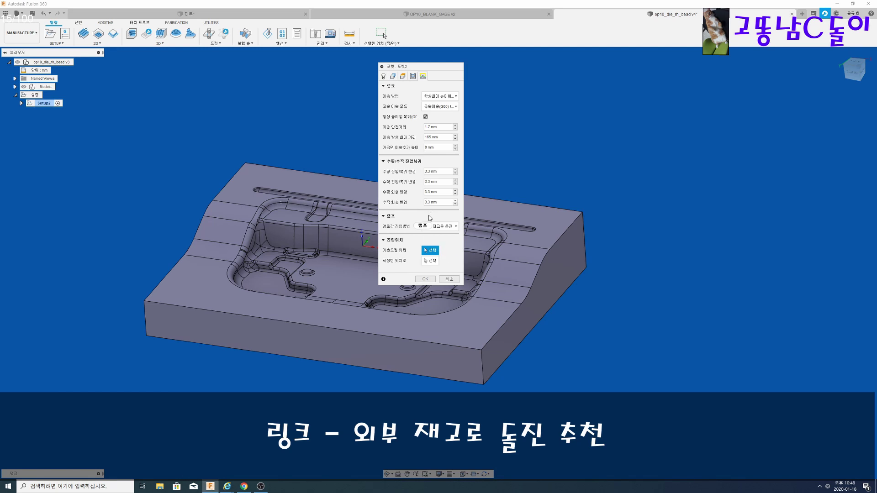
left_click(428, 280)
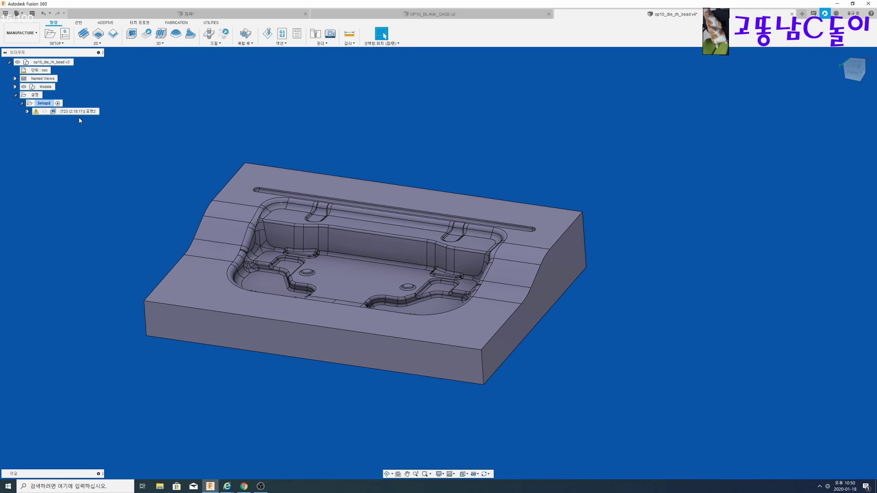
- Select the pocket operation in the browser to display its toolpath on the die
left_click(54, 112)
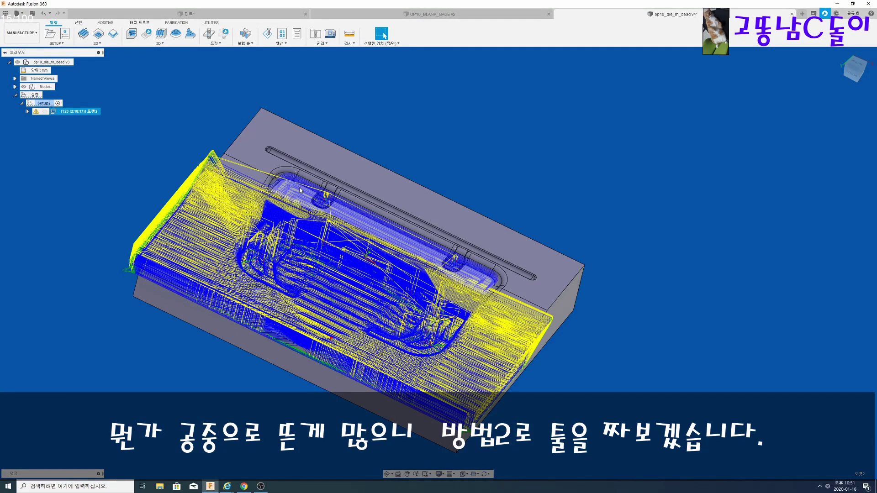
- Duplicate the pocket and contain the copy within the die's bottom edge loop instead of the stock contour
key("ctrl+d")
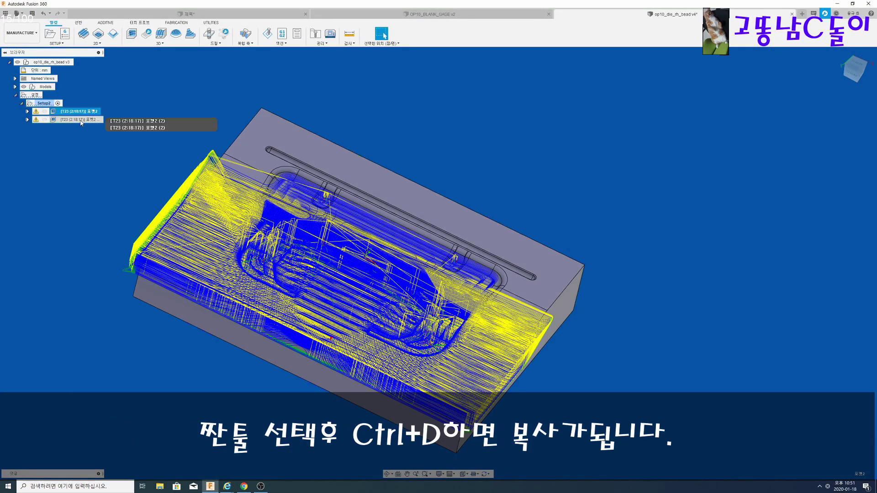
double_click(80, 119)
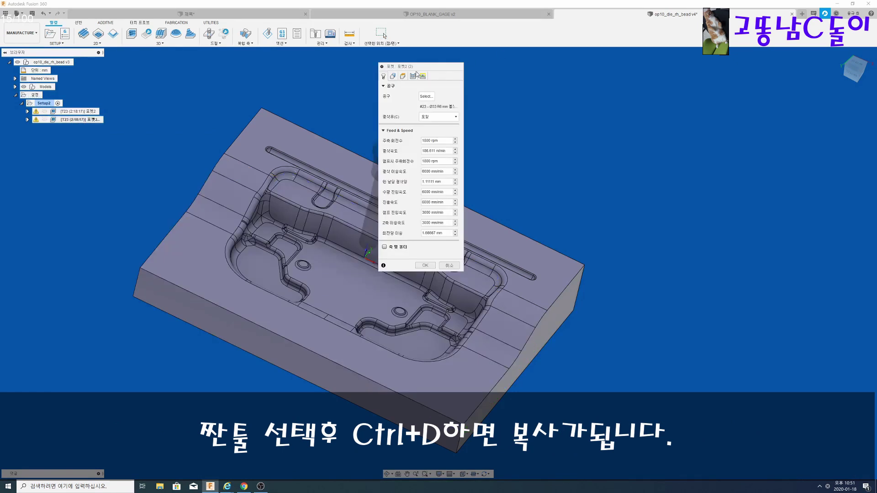
left_click(392, 76)
left_click(425, 97)
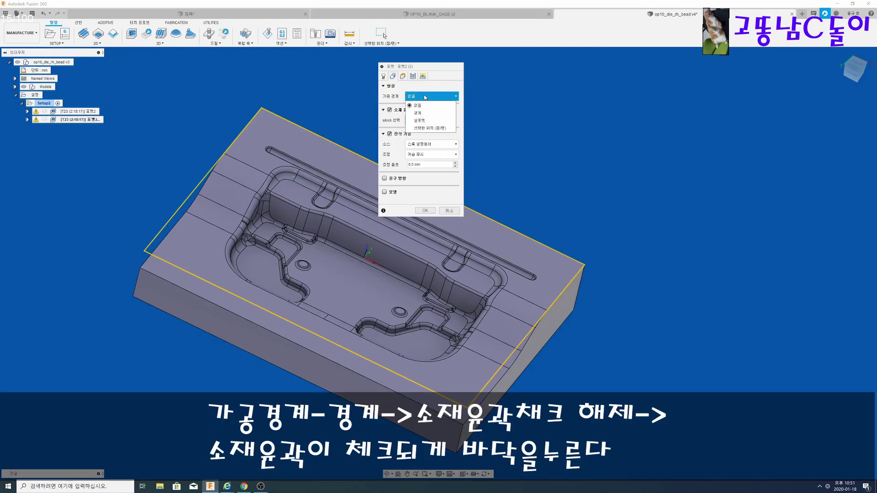
left_click(418, 113)
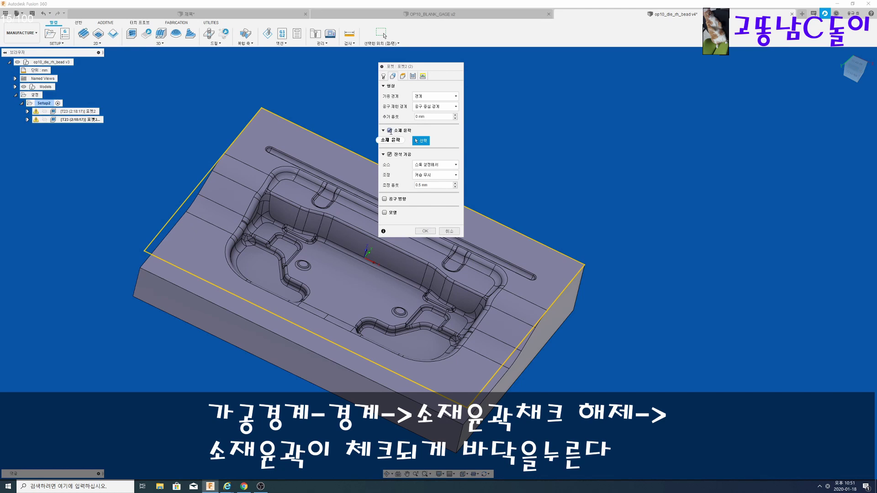
left_click(389, 130)
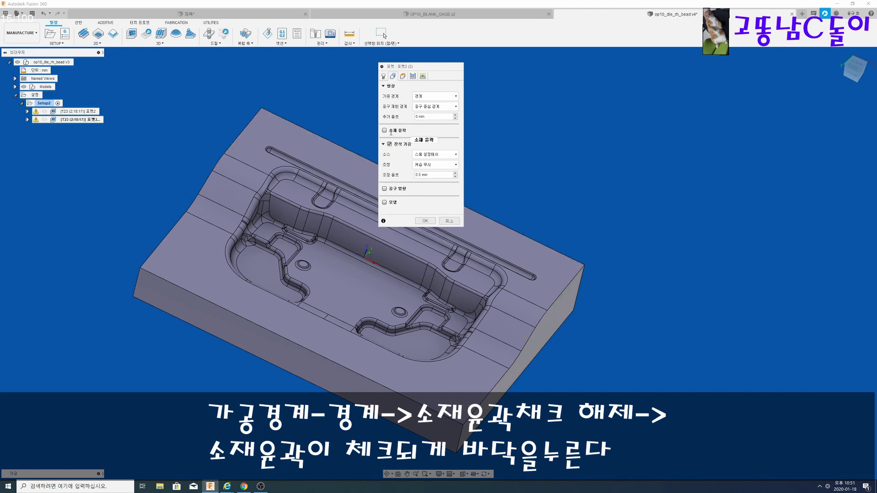
left_click(174, 316)
mouse_move(174, 315)
middle_mouse_down("shift")
mouse_move(253, 303)
mouse_move(222, 261)
middle_mouse_up("shift")
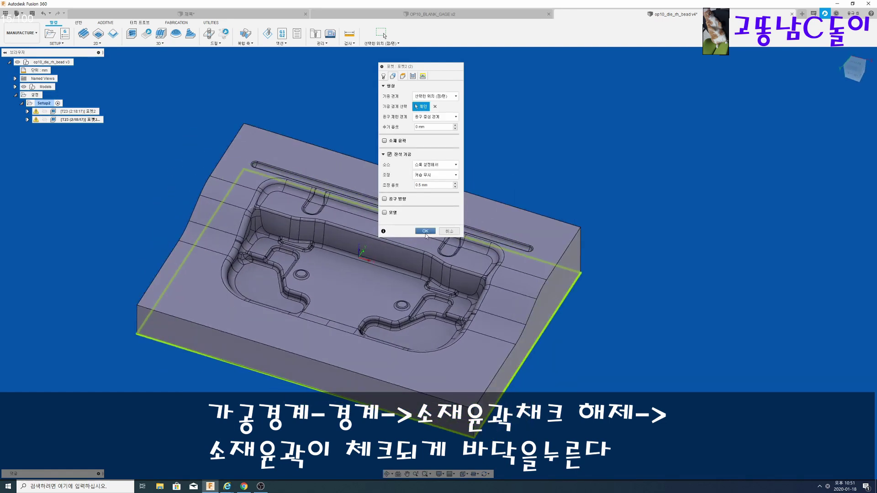
left_click(424, 232)
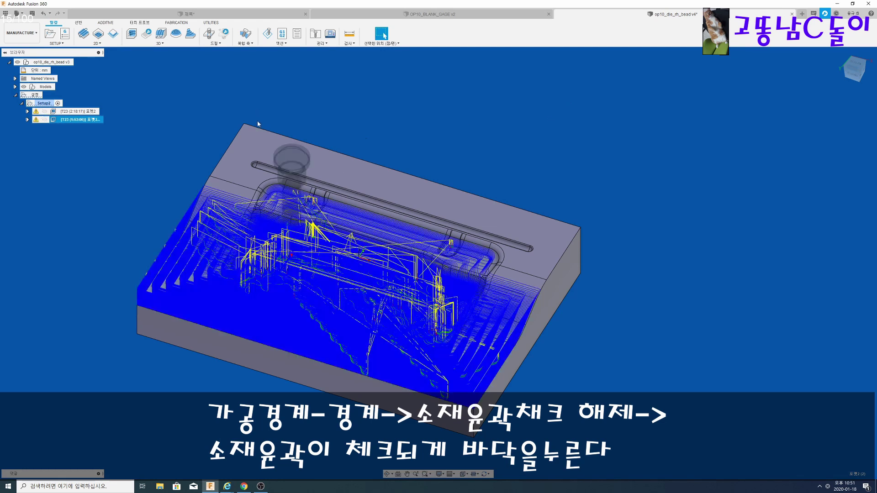
- View both pocket toolpaths from above, comparing the stock-contour (2:18:17) and boundary-contained (1:53:06) versions
middle_click_drag(551, 121, 525, 146, "shift")
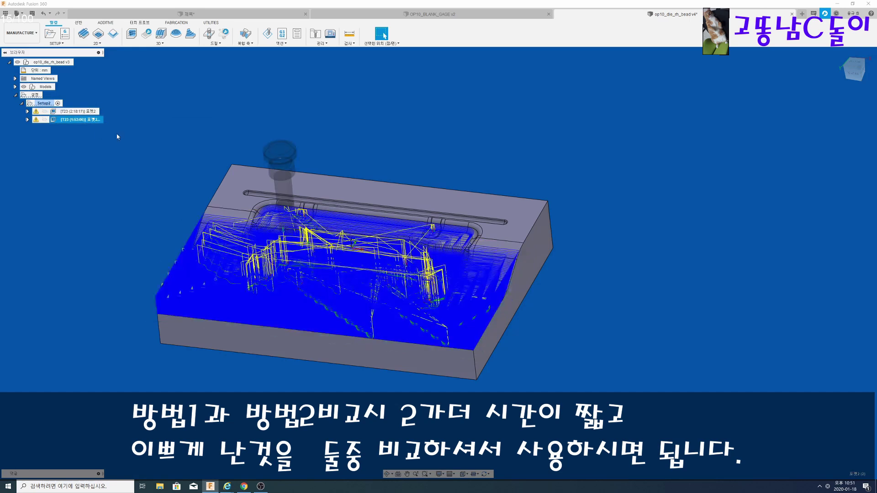
scroll(178, 183, "down", 2)
middle_click_drag(181, 200, 161, 115, "shift")
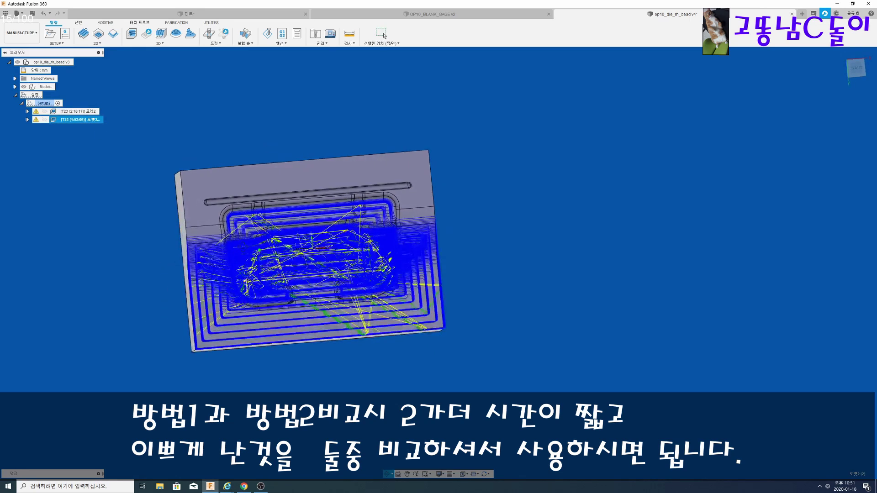
scroll(160, 137, "up", 2)
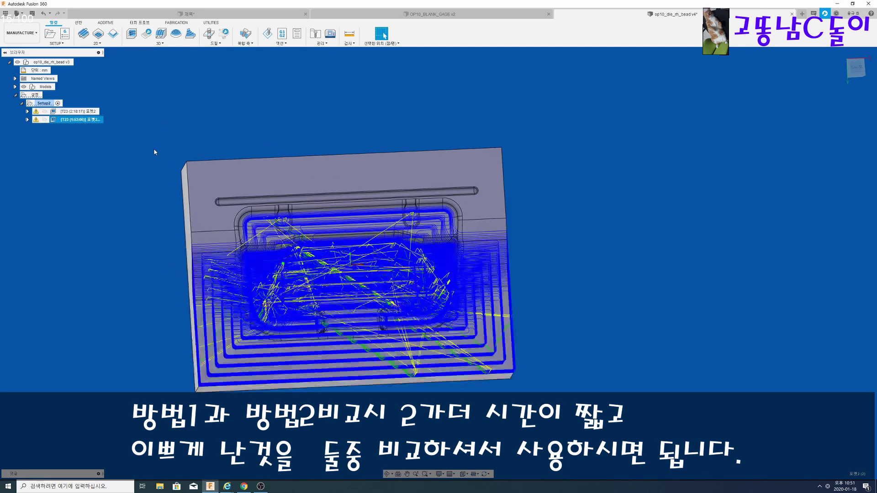
left_click(80, 112)
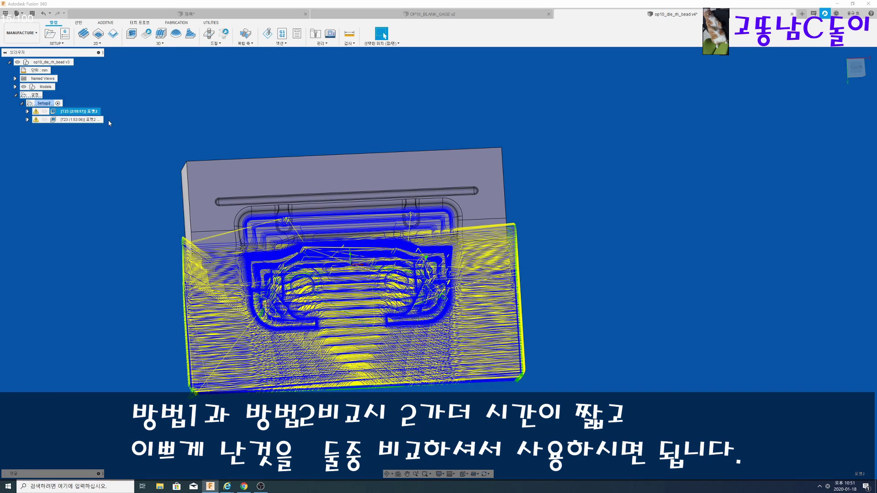
left_click(92, 120)
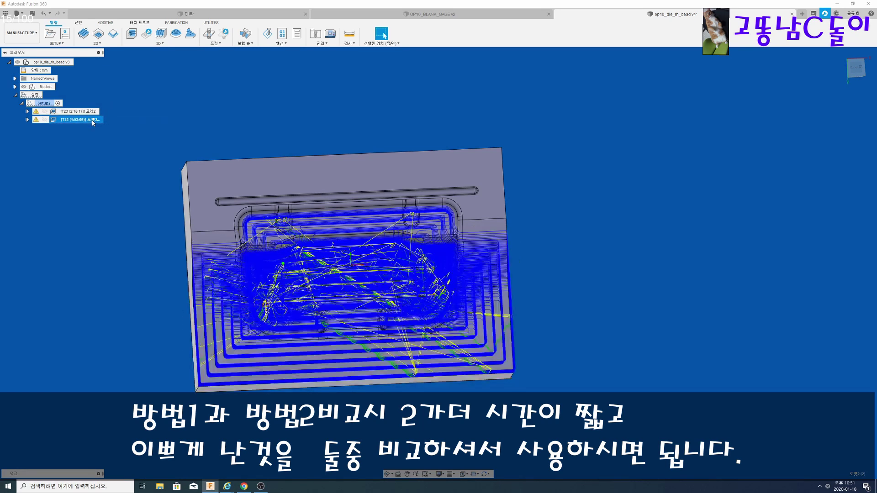
scroll(233, 204, "up", 2)
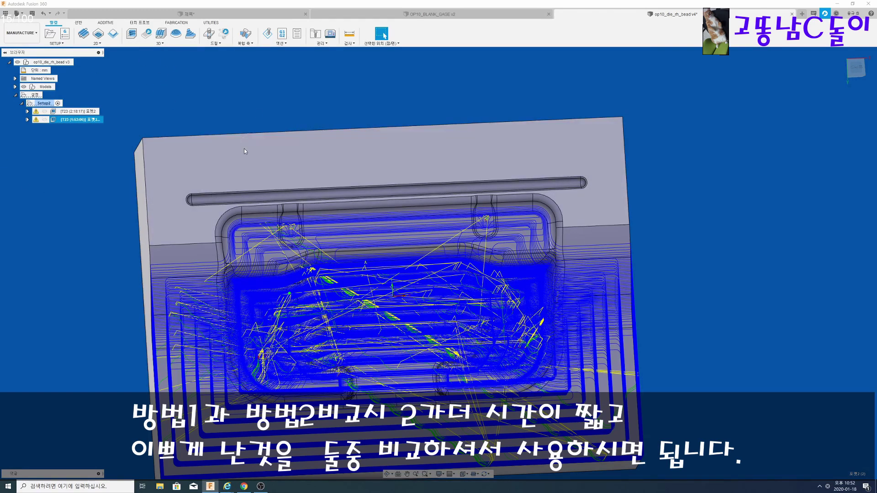
- Show the 3D strategies dropdown in the Milling ribbon
left_click(160, 43)
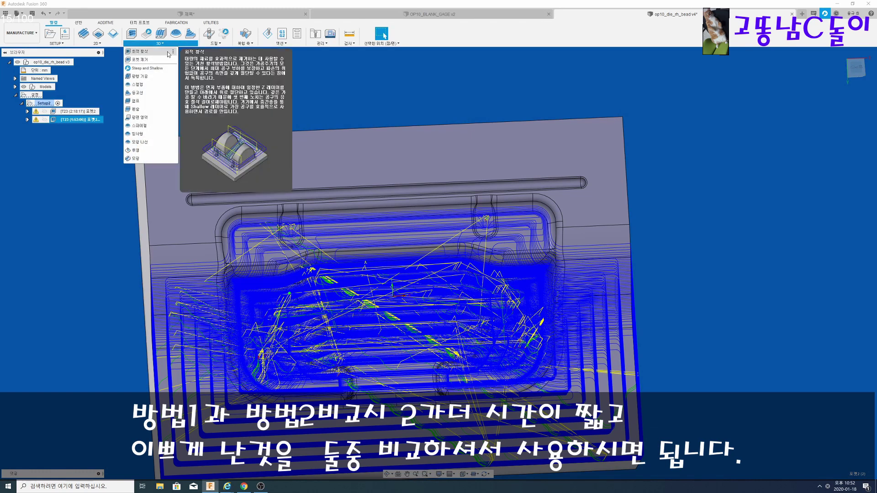